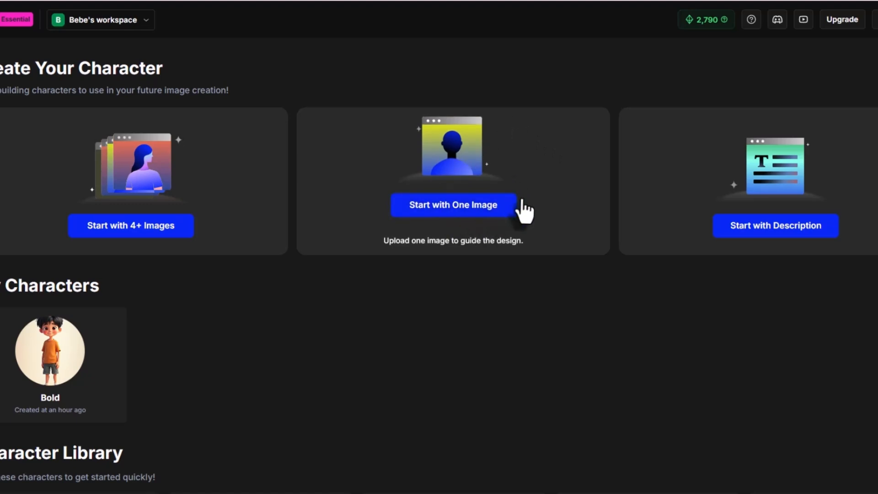
Step: Start a character from a description, name it Tumur, and describe an adventurous Asian boy aged 8–10 with red hoodie, khaki shorts, sneakers and small backpack
left_click(779, 215)
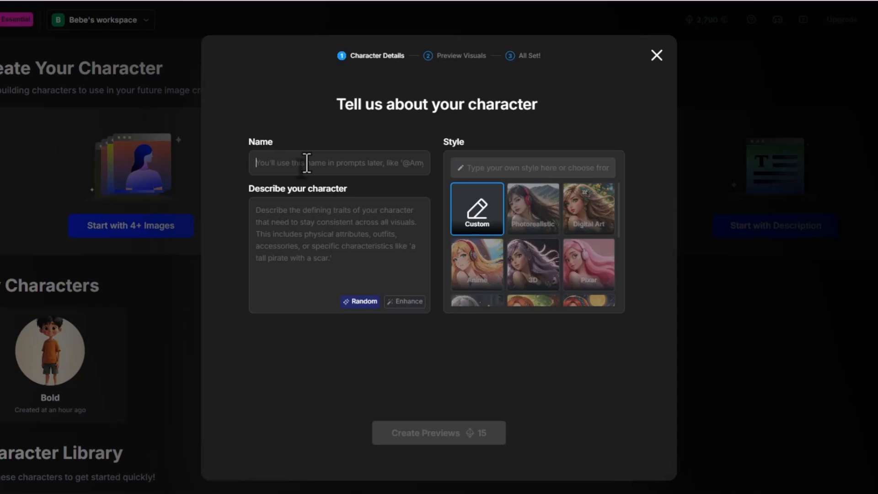
type("Tumur")
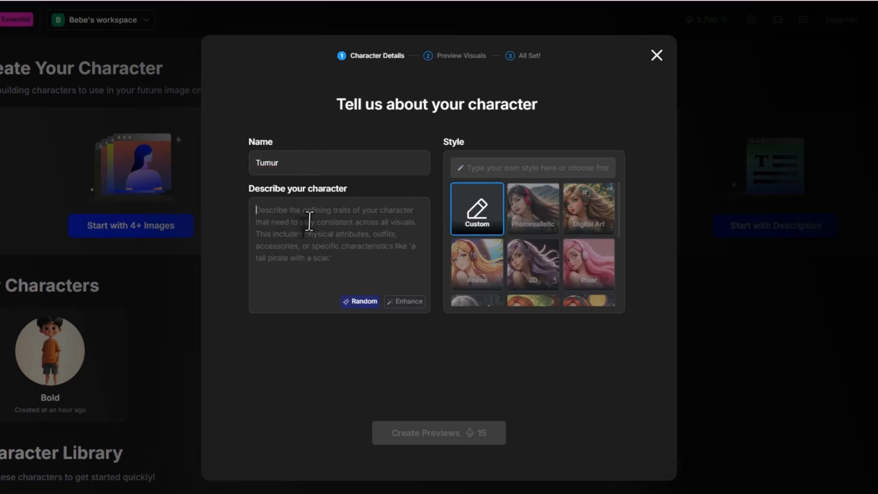
left_click(309, 230)
type("Cartoon character design of an adventurous Asian boy, age 8–10, cheerful expression, short tousled dark brown hair, almond-shaped eyes, light tan skin, wearing a red hoodie, khaki shorts, and sneakers, small backpack with keychains, playful and curious personality, Pixar or DreamWorks-inspired 3D cartoon style, soft natural lighting, front-facing full-body character sheet, clean white background, bright color palette.")
scroll(320, 217, "up", 3)
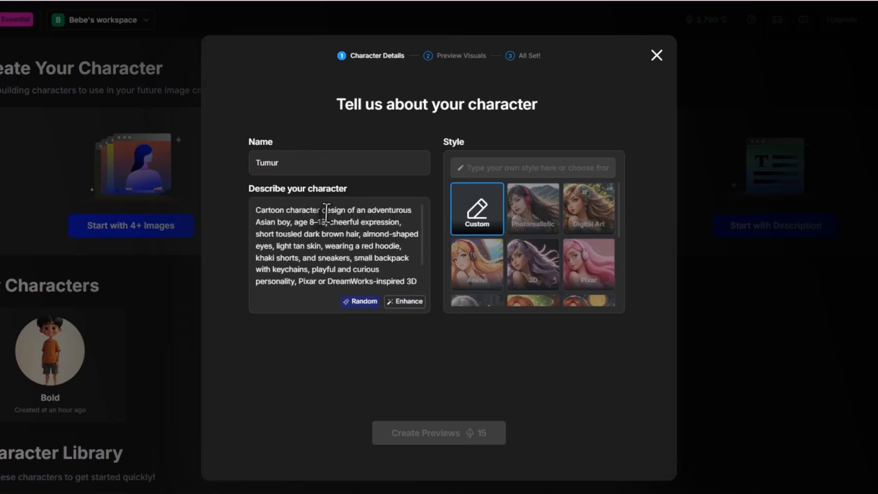
scroll(358, 224, "down", 3)
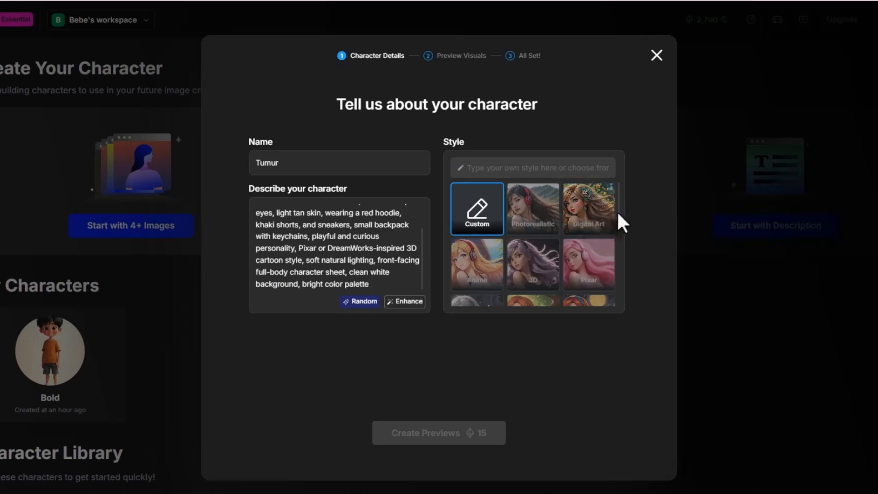
Step: Choose the Pixar style for the character and generate its previews
scroll(618, 226, "down", 2)
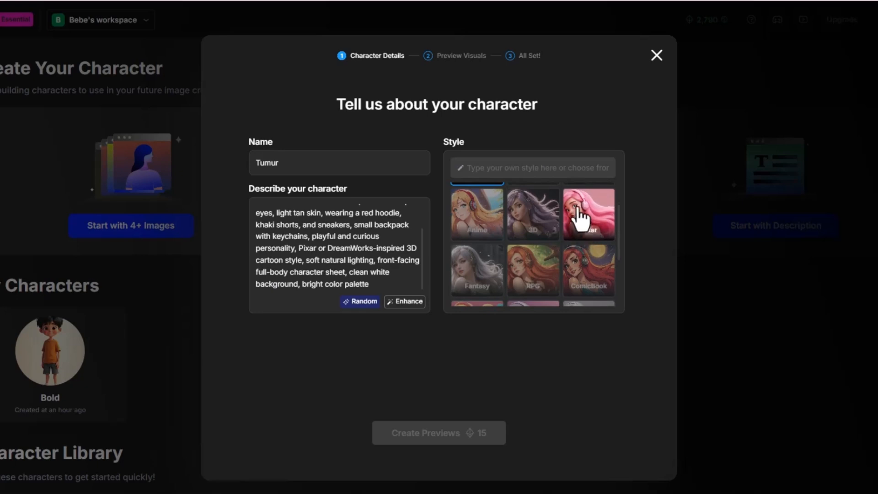
left_click(571, 220)
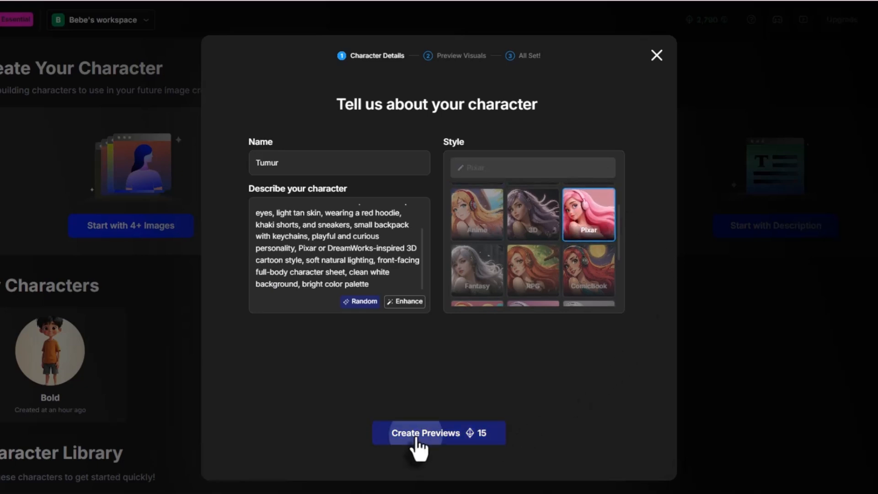
left_click(416, 438)
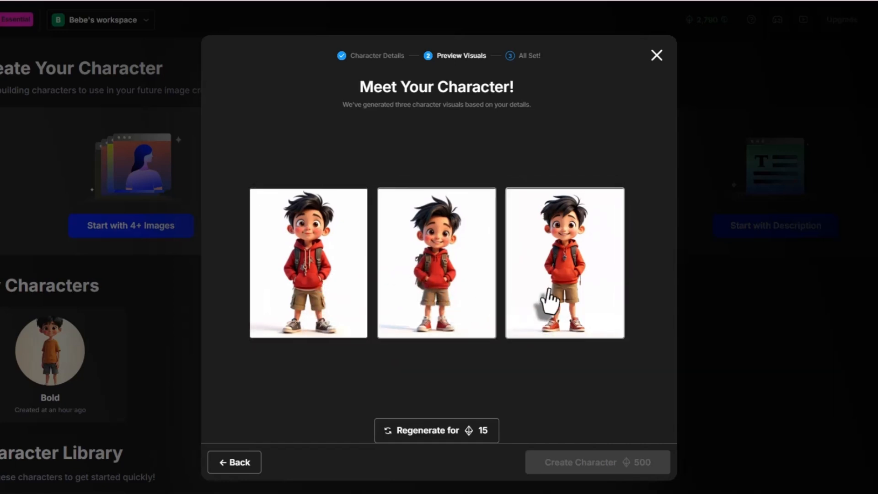
Step: Select the first of the three preview visuals and create the Tumur character from it
left_click(313, 277)
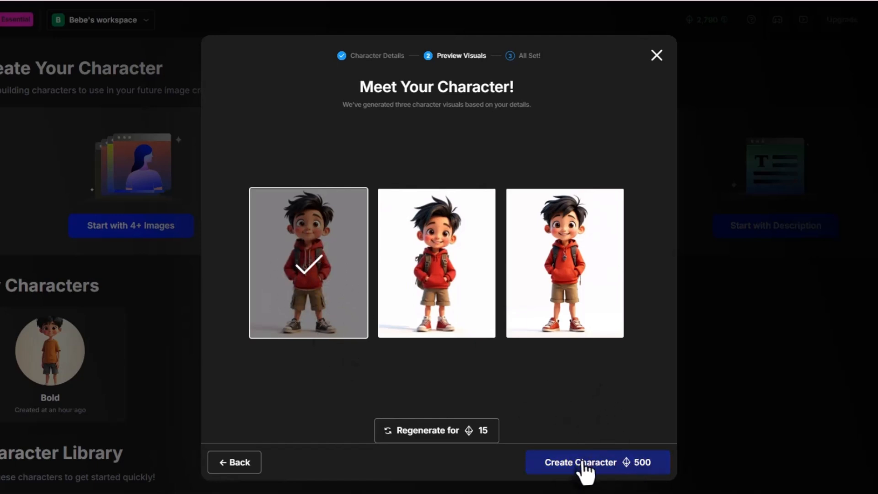
left_click(581, 464)
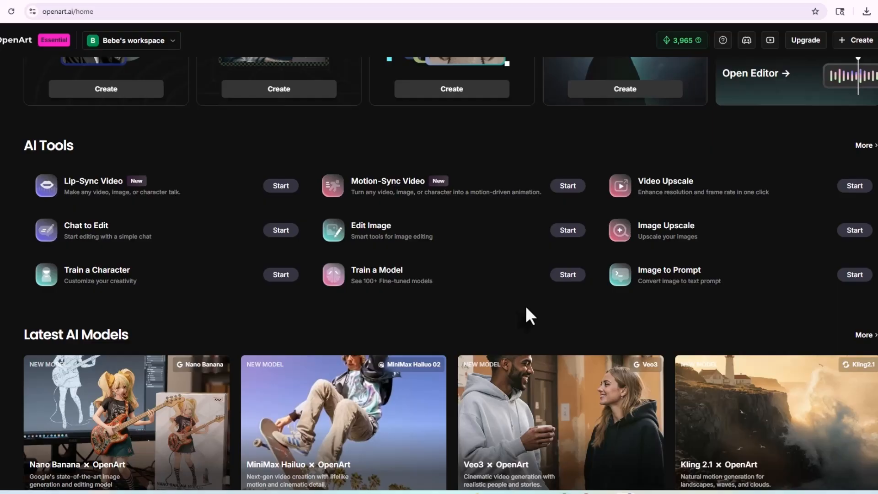
Step: Go from the home page's AI tools to the characters page and start a Prompt & Reference visual with Tumur
scroll(525, 305, "up", 1)
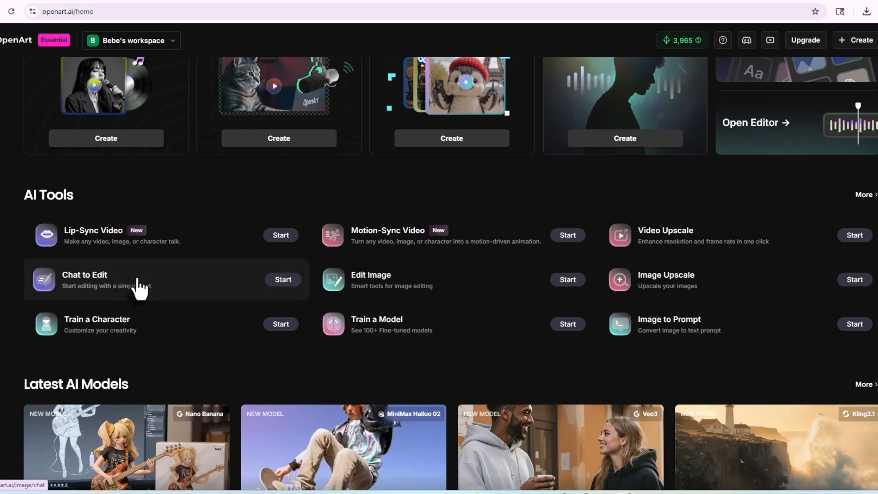
scroll(212, 290, "up", 3)
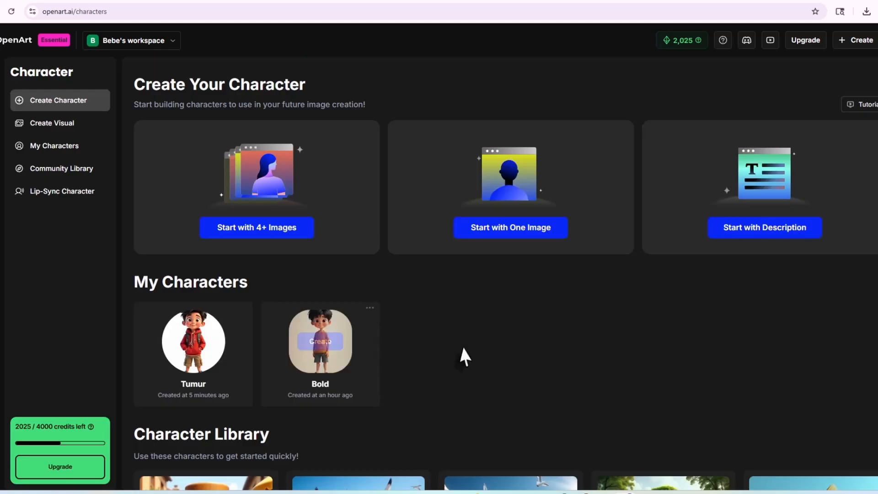
scroll(385, 341, "down", 1)
mouse_move(233, 331)
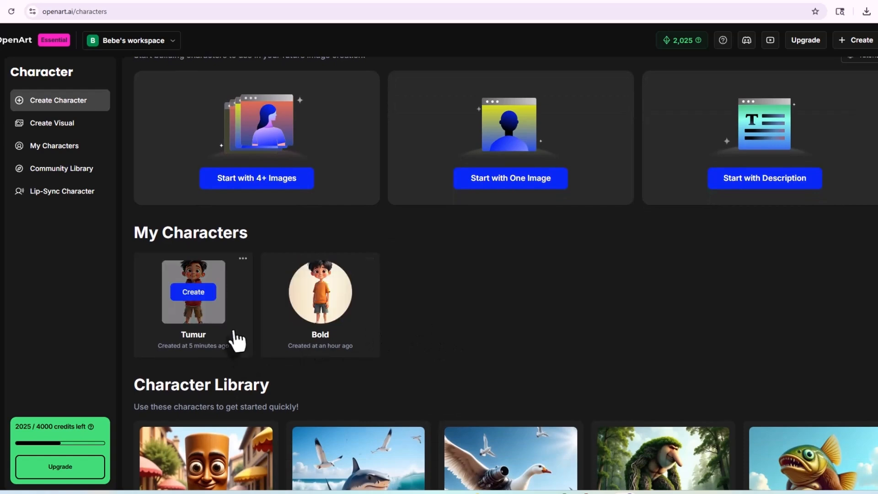
left_click(319, 290)
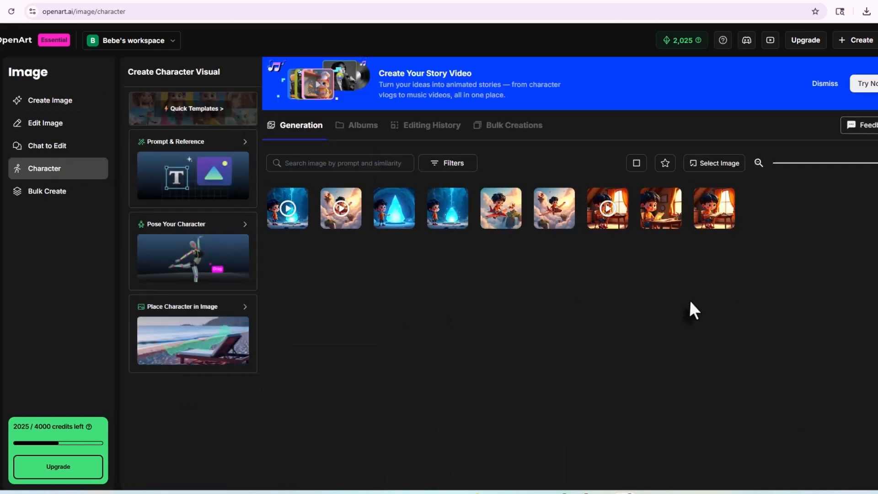
left_click(194, 143)
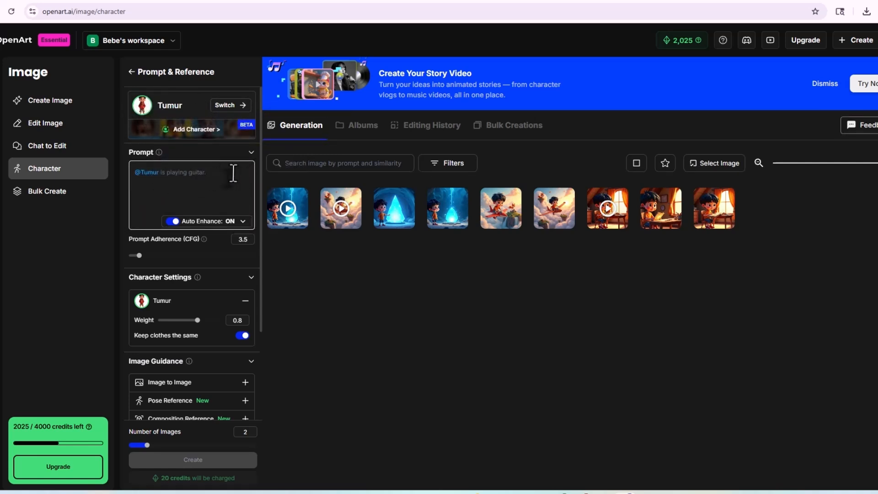
Step: Enter a prompt of Tumur crouching near the school garden after class, reaching out to a scruffy brown-white puppy under a bench in gentle drizzle
left_click(153, 180)
type("crouching near the school garden after class. He notices a tiny, scruffy brown-white puppy hiding under a bench during a gentle drizzle. The boy reaches out a curious, kind hand while the puppy looks shy but hopeful. Schoolyard background with puddles, soft sunset light, warm emotional tone")
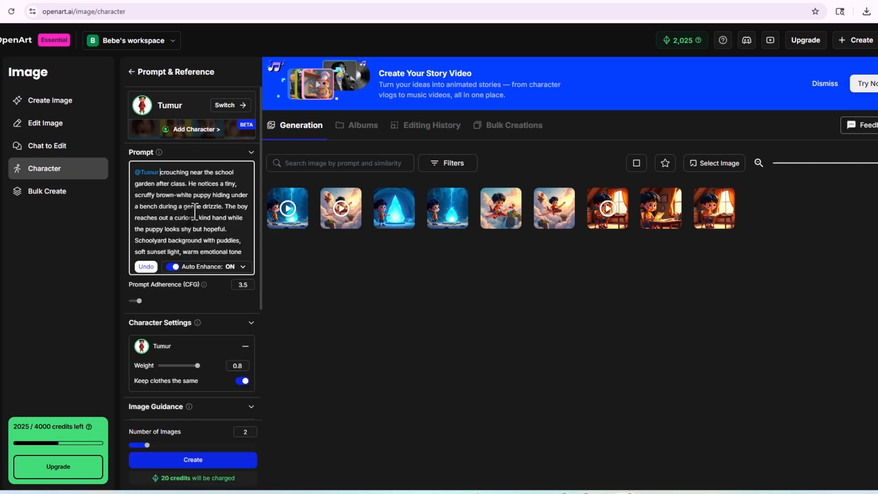
scroll(198, 204, "down", 1)
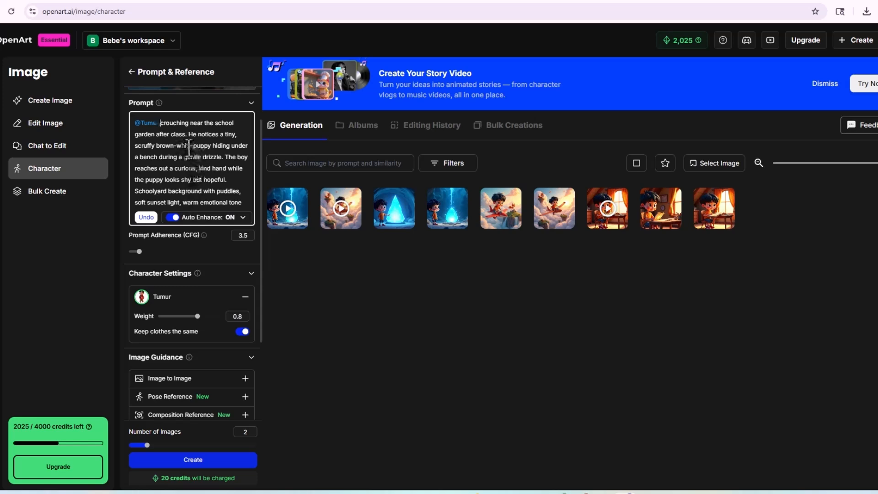
scroll(189, 147, "down", 2)
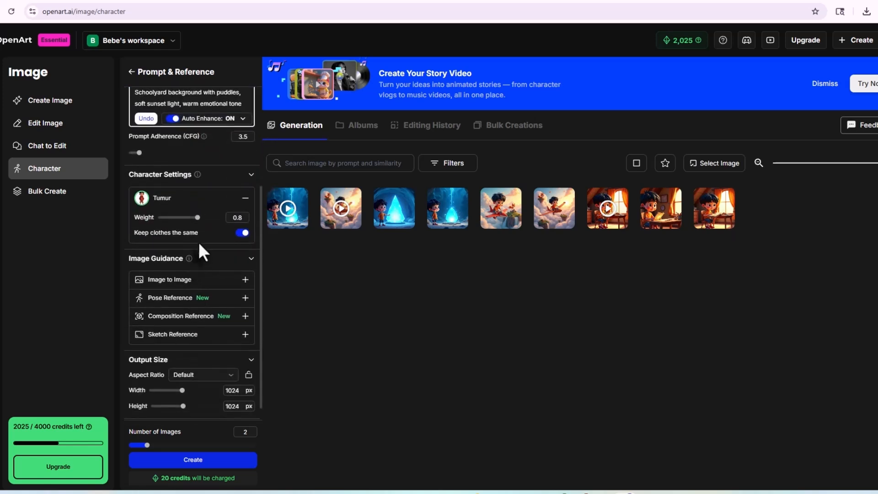
Step: Set the output aspect ratio to Cinema (16:9) and generate the school garden images
scroll(212, 329, "down", 1)
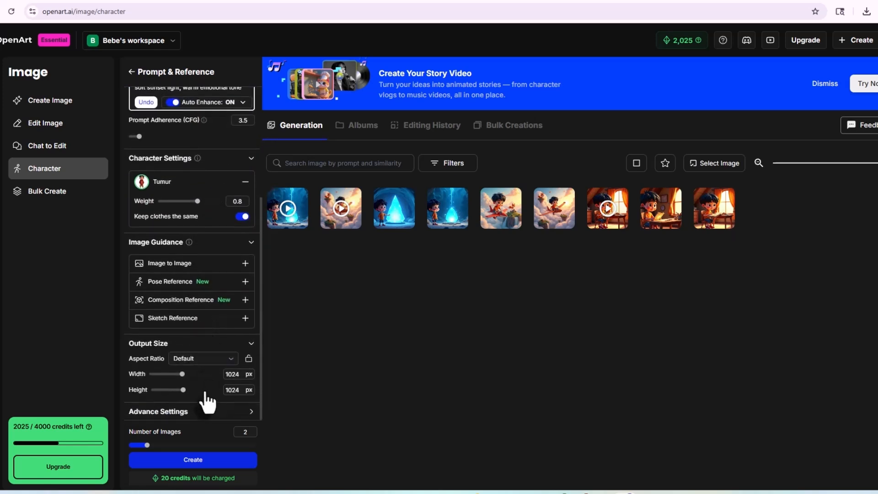
left_click(204, 360)
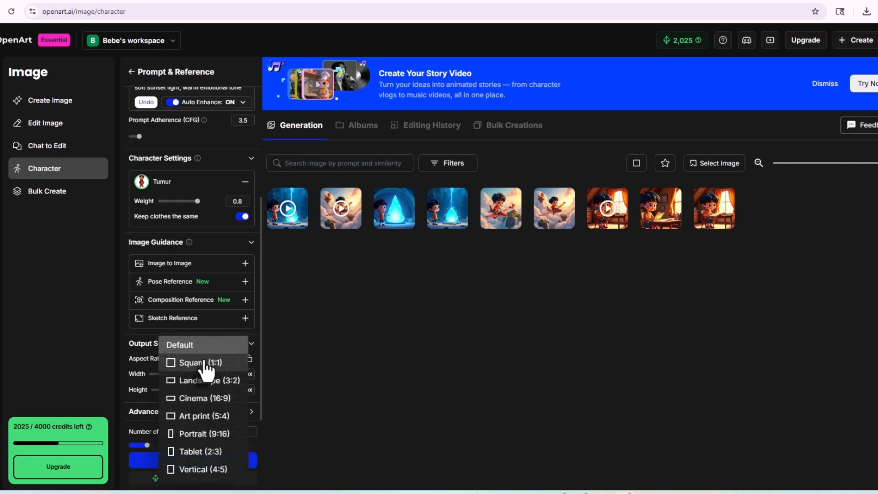
left_click(215, 398)
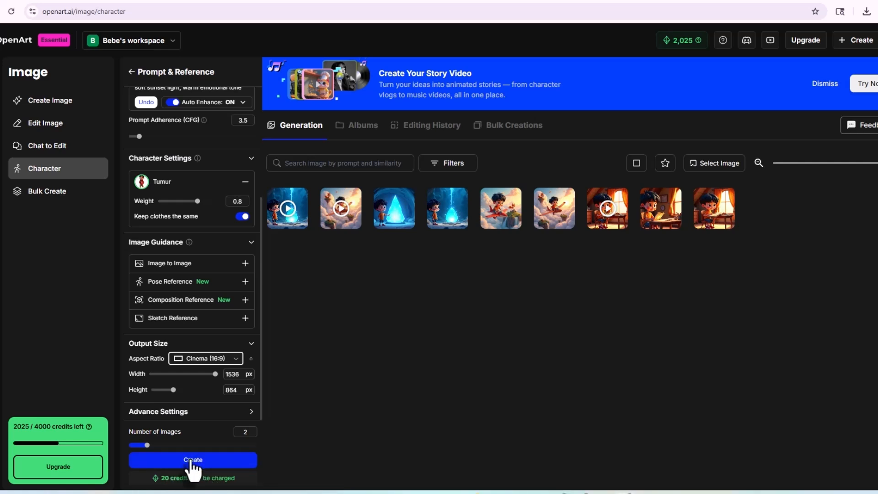
left_click(192, 460)
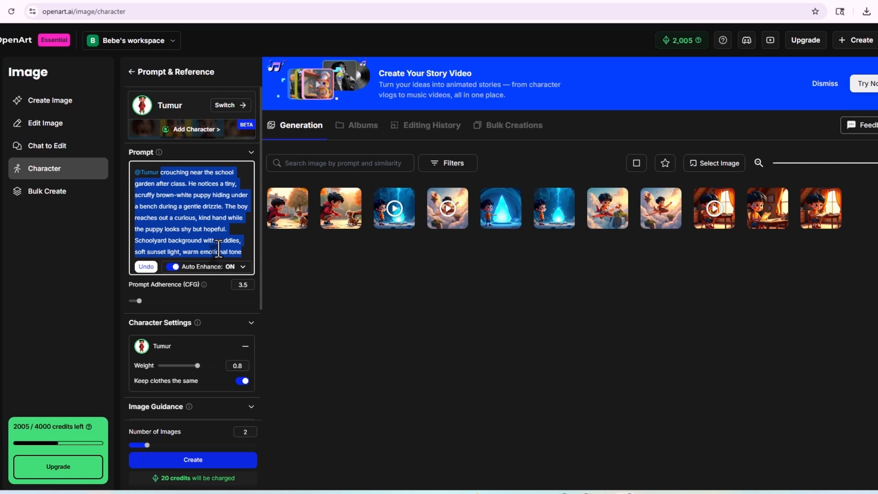
Step: Replace the prompt with Tumur and puppy playing together on an empty playground in golden evening light, remove the redundant opening "boy", and generate the images
key("BackSpace")
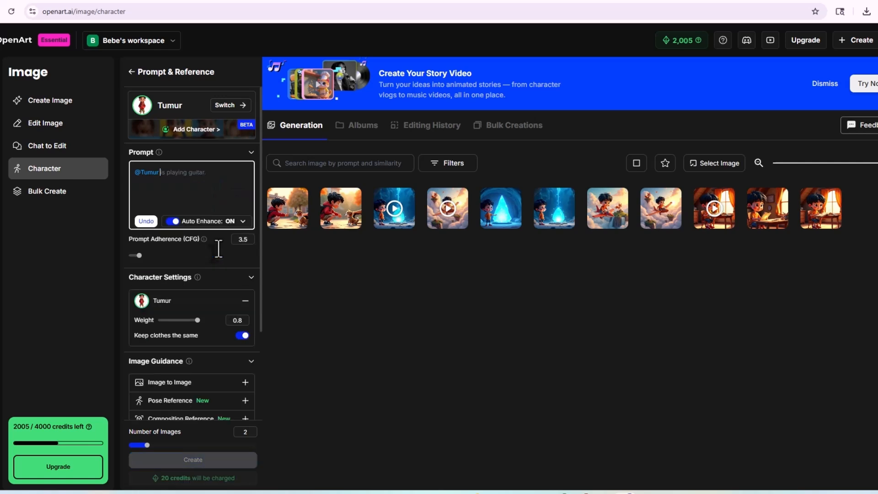
type("boy and puppy playing together on an empty playground. The boy laughs as the puppy chases his shoelaces, both framed by golden evening light. Fallen leaves swirl around them, the swing set creaks gently, and the school building glows in the distance. Joyful, heartwarming moment, cinematic composition")
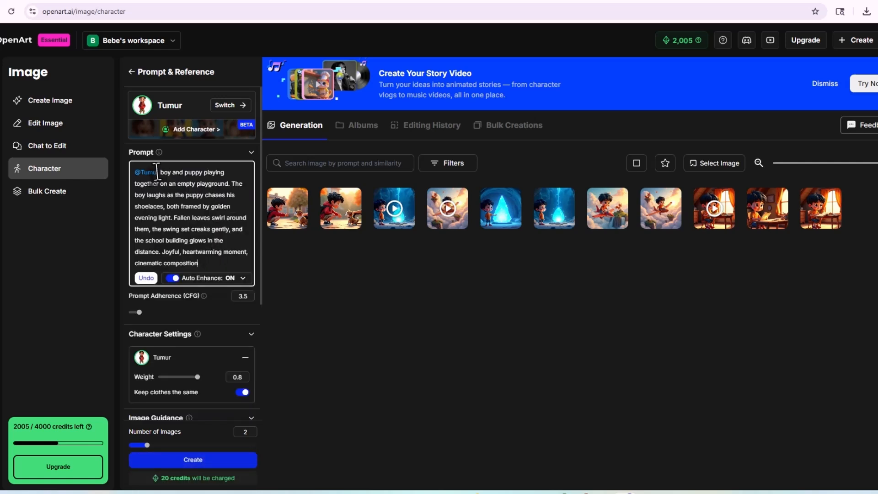
key("Delete")
key("Delete")
key("Delete")
scroll(183, 205, "down", 2)
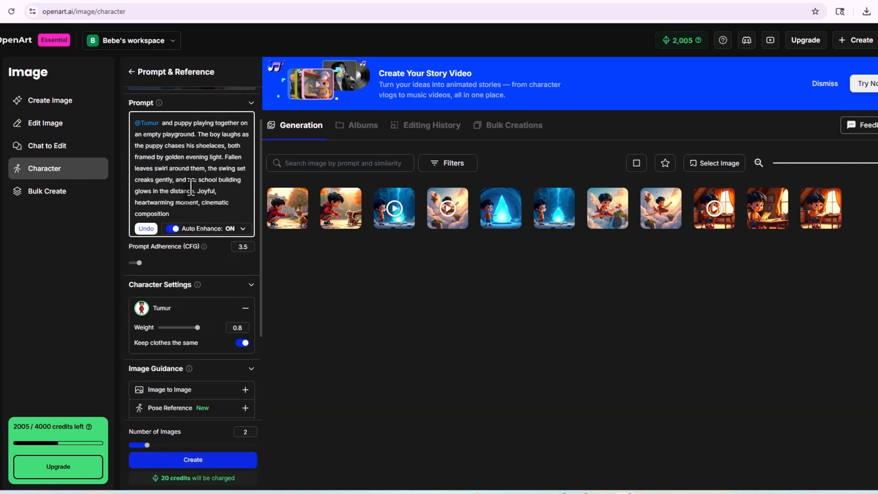
left_click(185, 461)
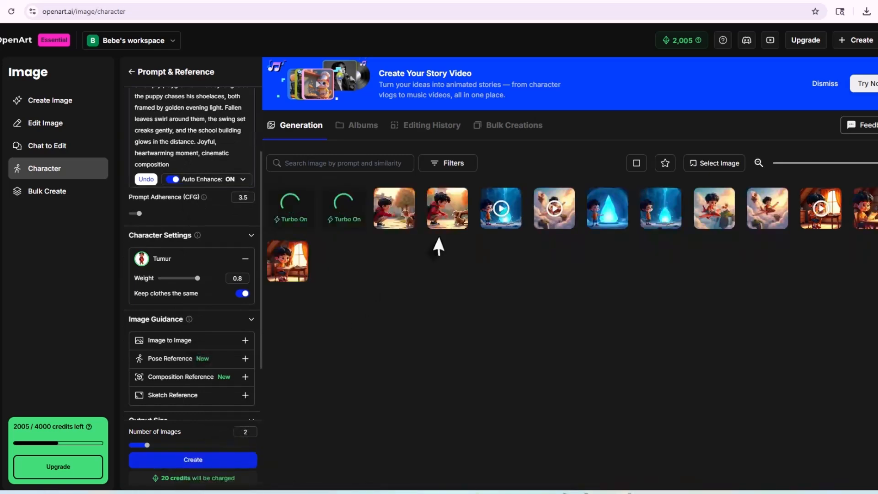
Step: Compare the two school garden images and send the second one to image-to-video creation
left_click(453, 215)
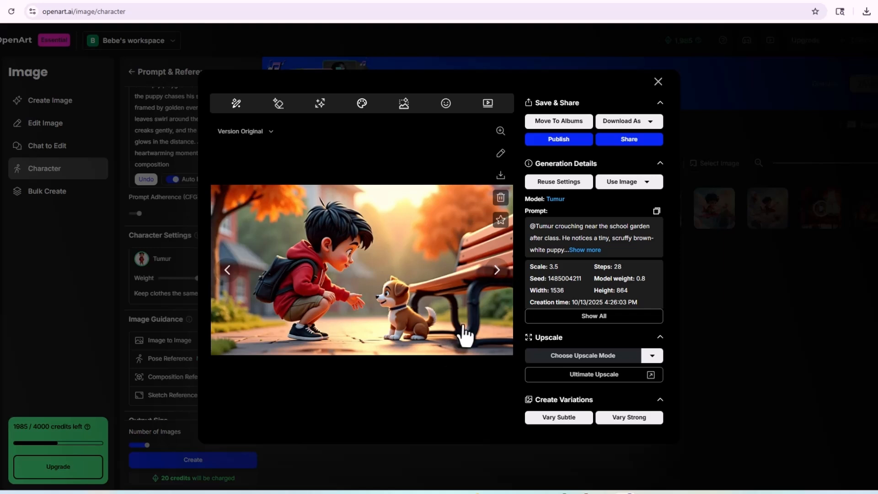
left_click(232, 274)
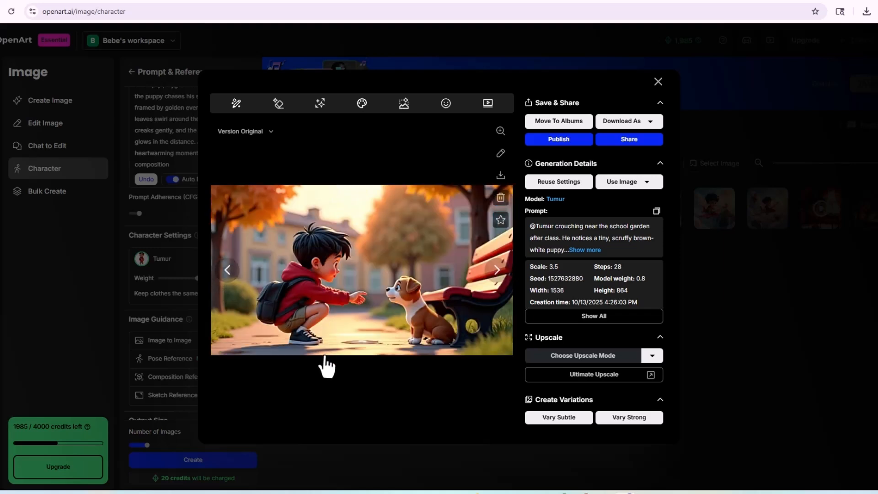
left_click(495, 271)
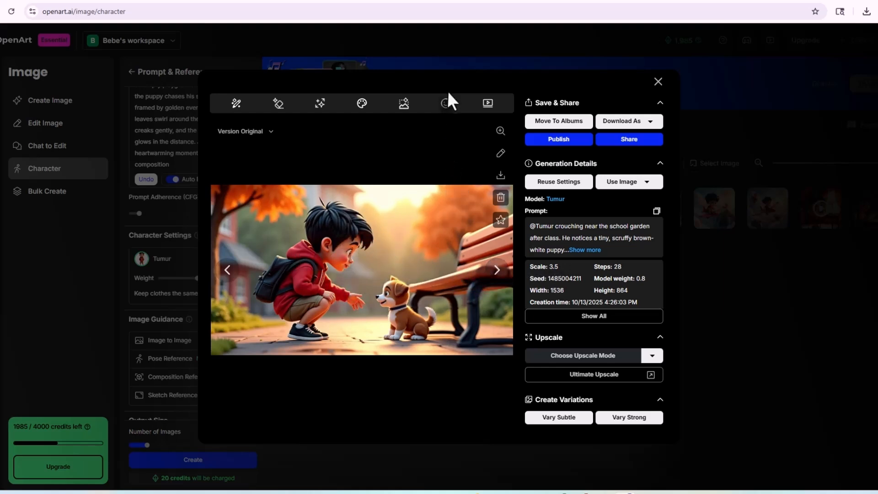
left_click(488, 105)
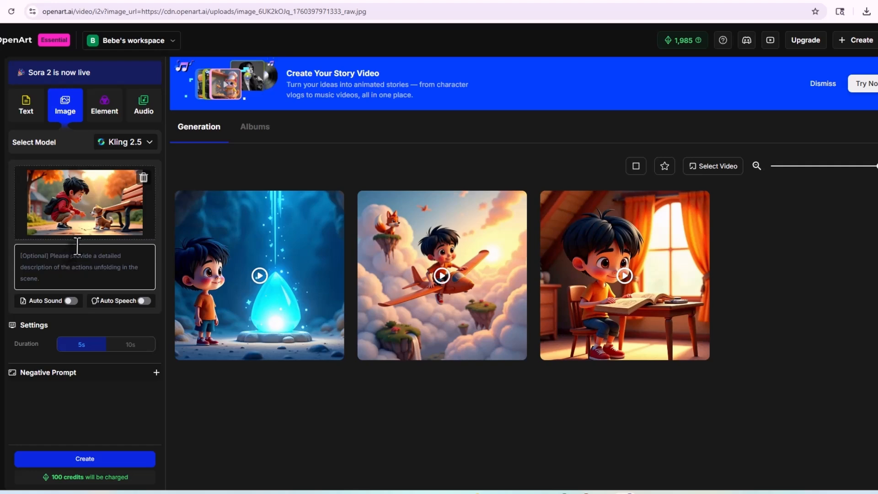
Step: Set the Kling 2.5 video duration to 10s and generate the video from the school garden image
left_click(119, 145)
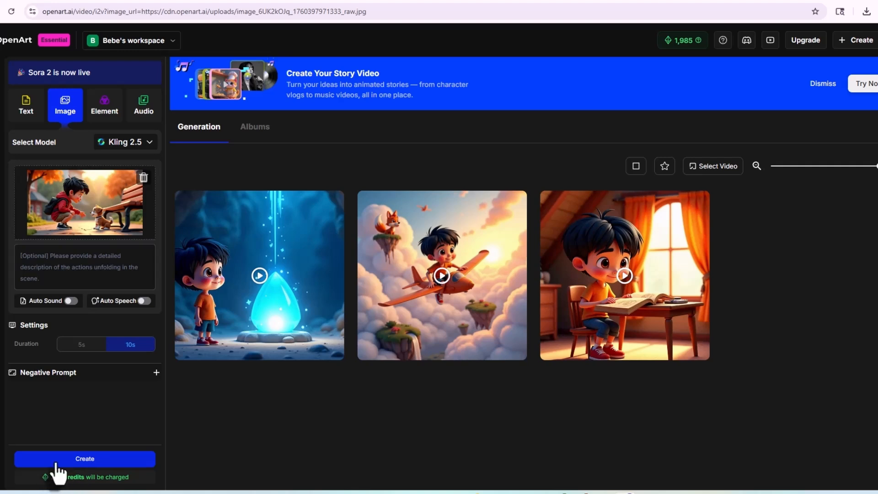
left_click(84, 463)
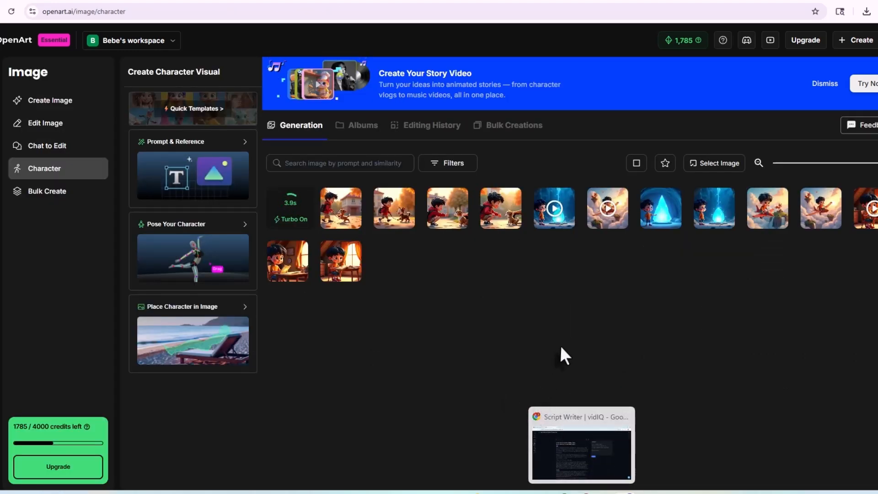
Step: Compare the two playground images of Tumur and the puppy, and send the second one to image-to-video creation
left_click(343, 207)
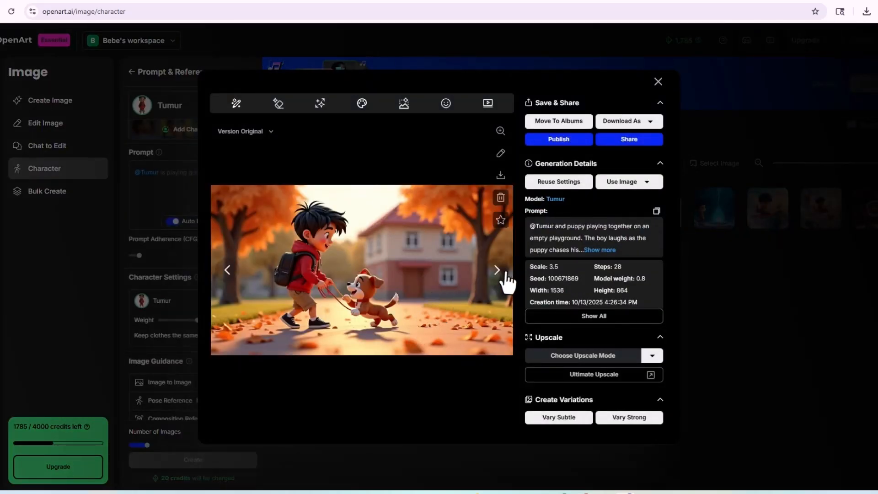
left_click(497, 270)
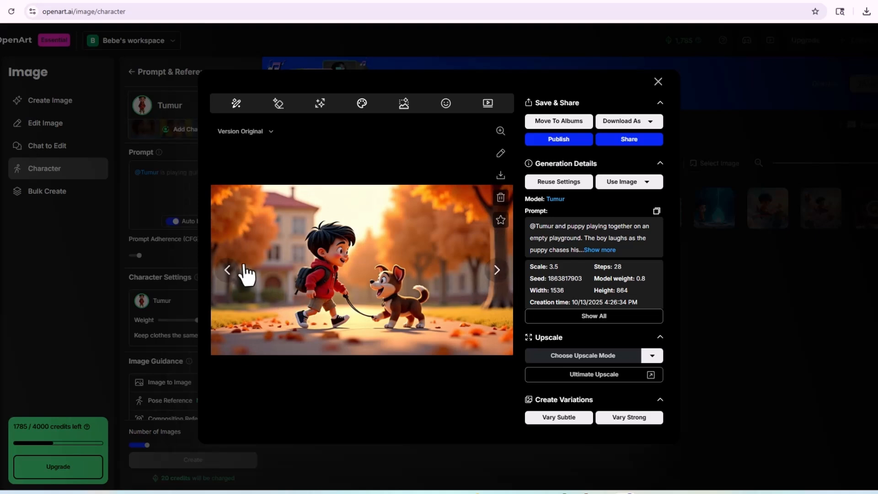
left_click(228, 271)
left_click(496, 274)
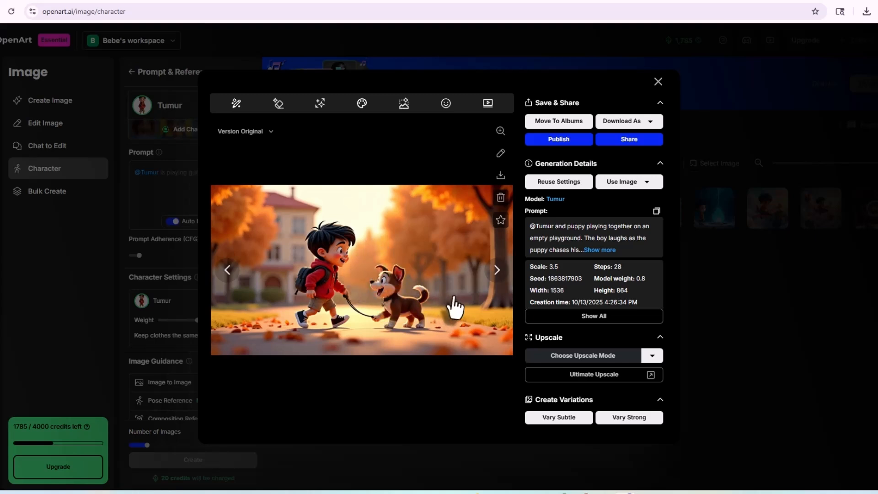
left_click(486, 106)
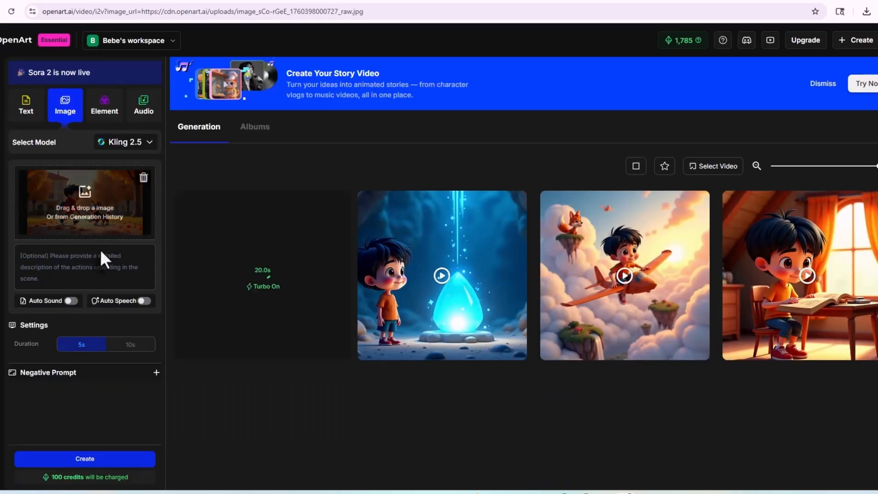
Step: Set the Kling 2.5 video duration to 10s and generate the video from the playground image
left_click(131, 344)
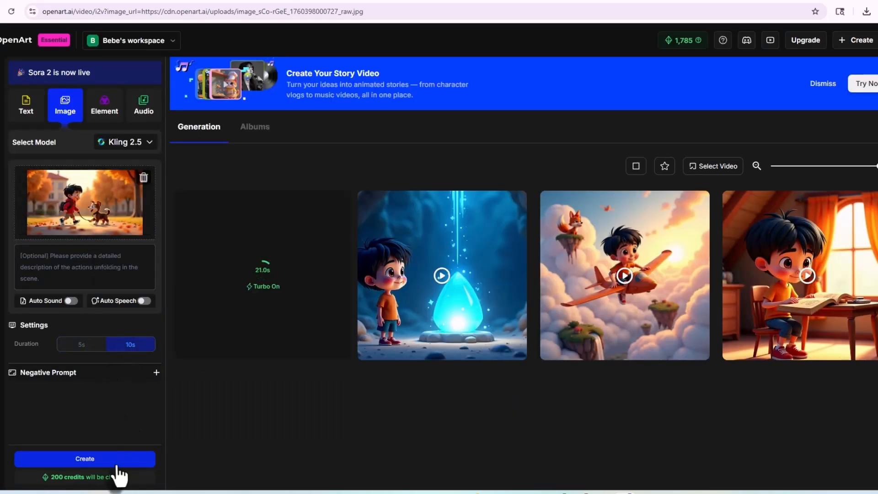
left_click(90, 463)
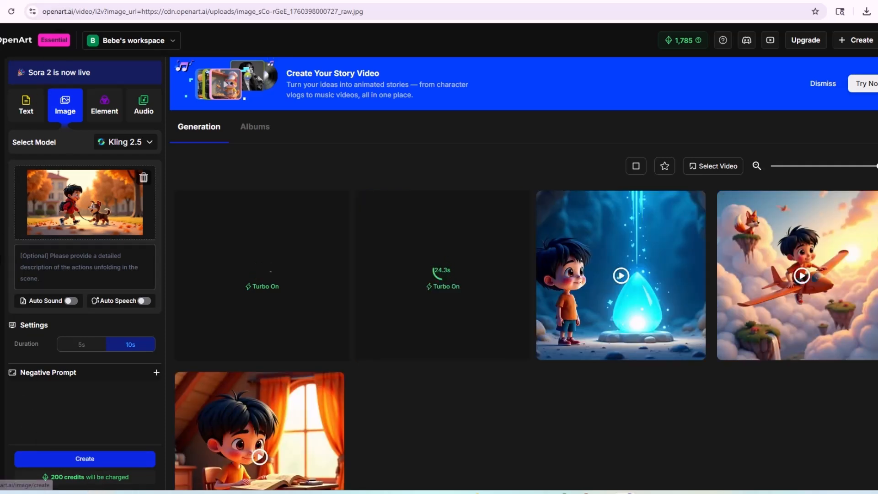
Step: Return to Tumur's character generator, enter the prompt about walking home under glowing streetlights with the puppy in his backpack, and generate two images
left_click(0, 215)
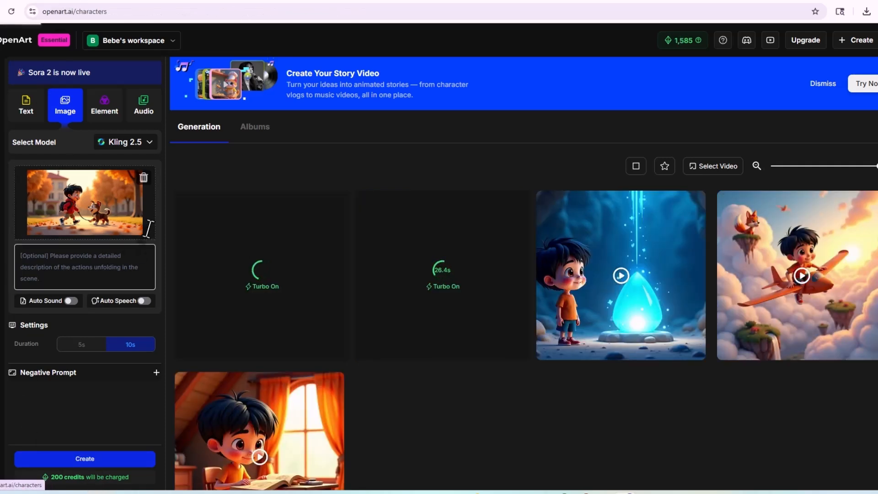
mouse_move(206, 347)
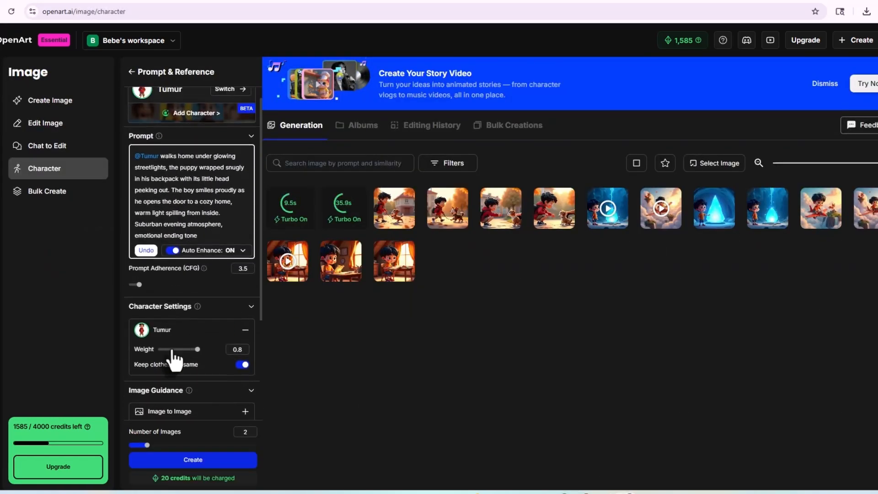
left_click(187, 460)
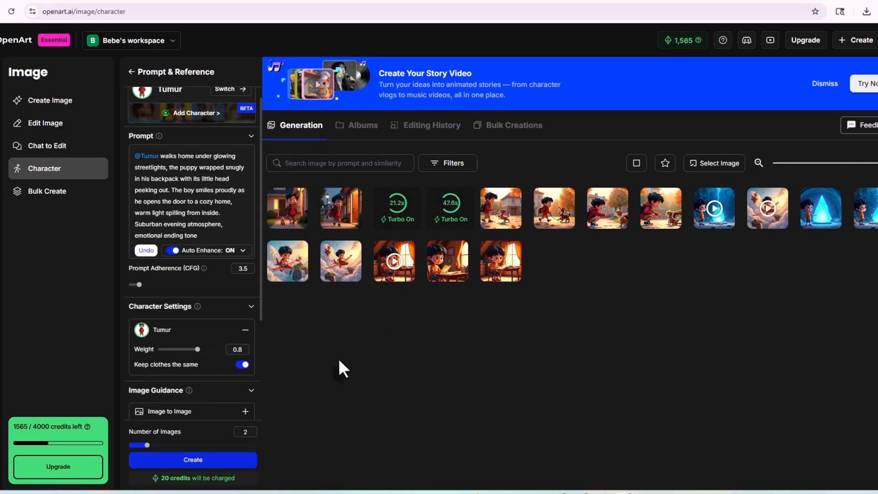
Step: Compare the two walking-home images and send the one with the puppy sitting beside Tumur to image-to-video creation
left_click(287, 212)
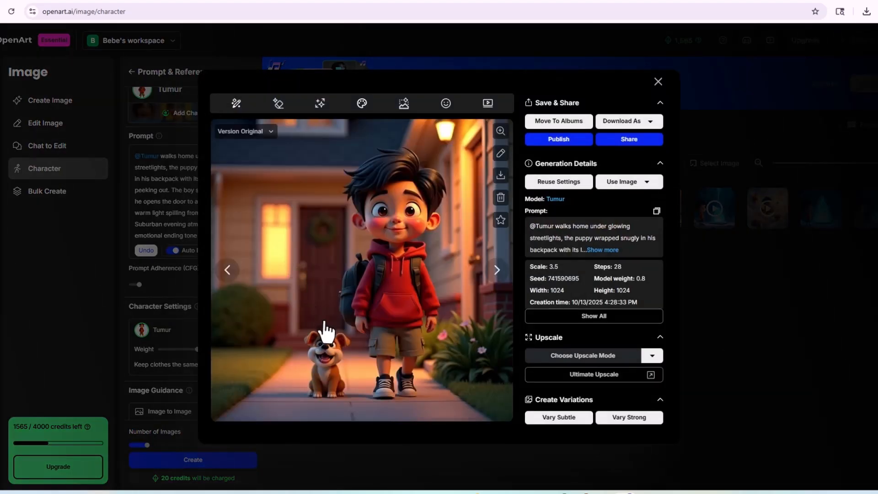
left_click(493, 271)
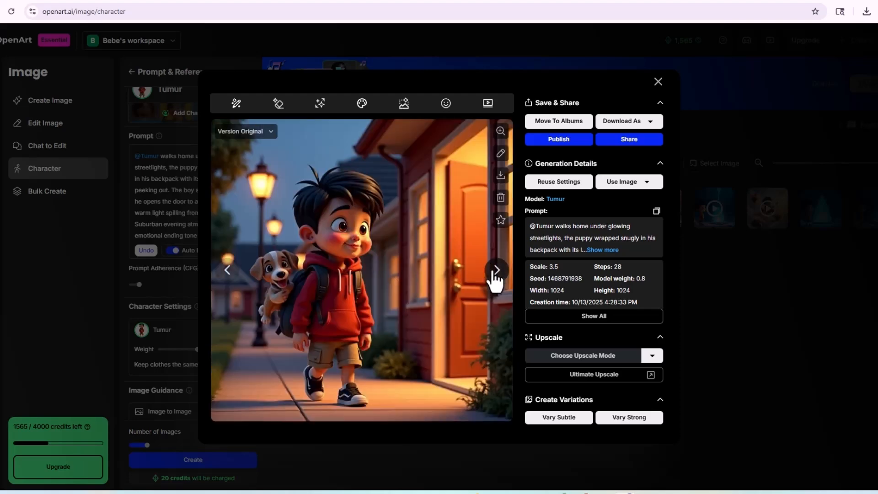
left_click(493, 272)
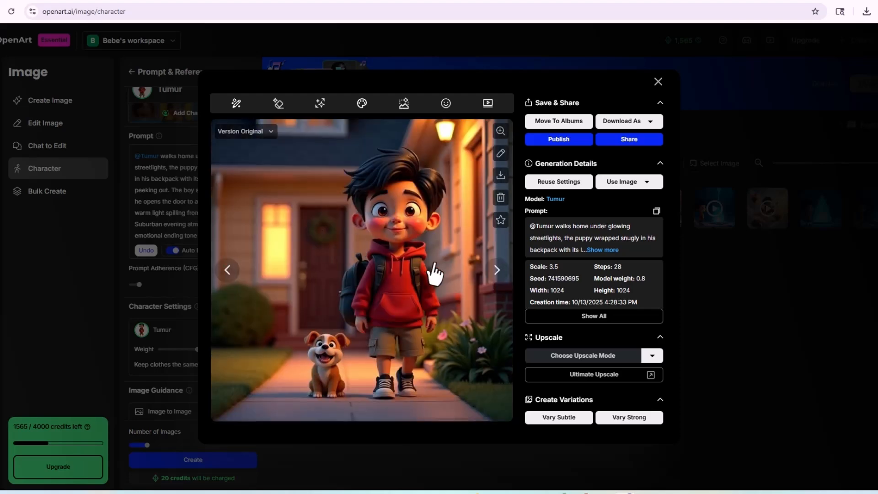
left_click(484, 107)
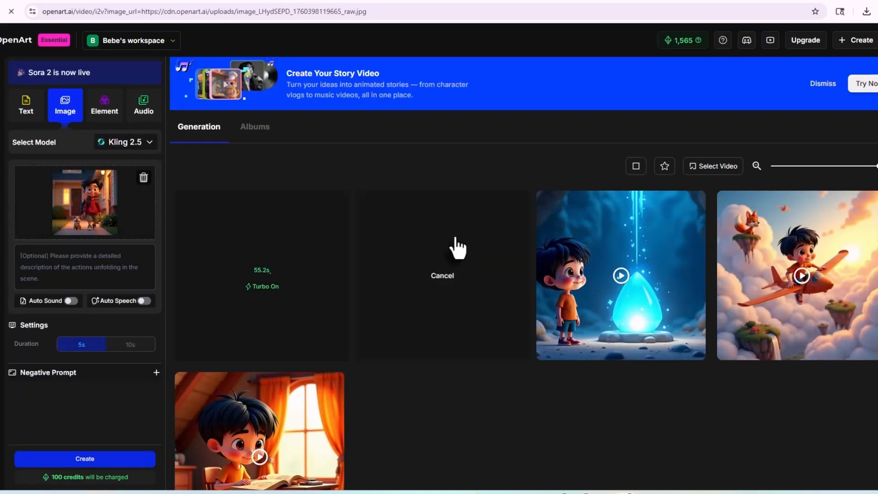
Step: Set the duration to 10s and generate the Kling 2.5 video from the walking-home image
scroll(468, 332, "down", 2)
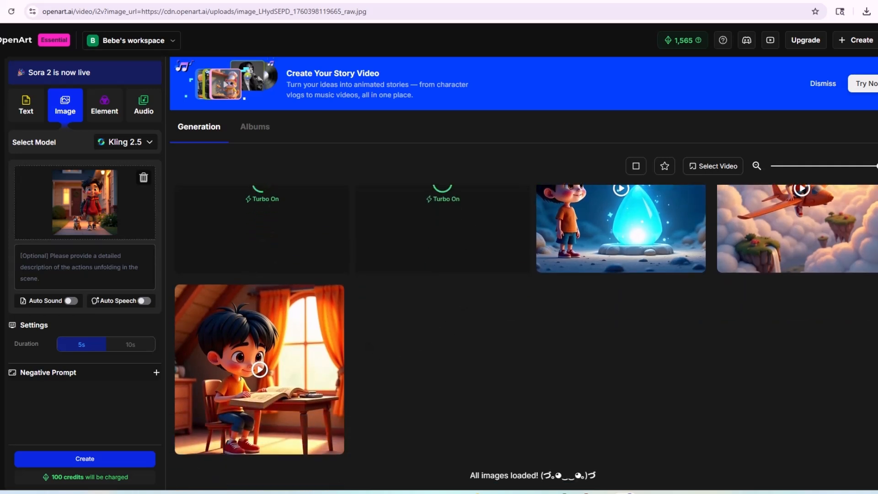
left_click(130, 346)
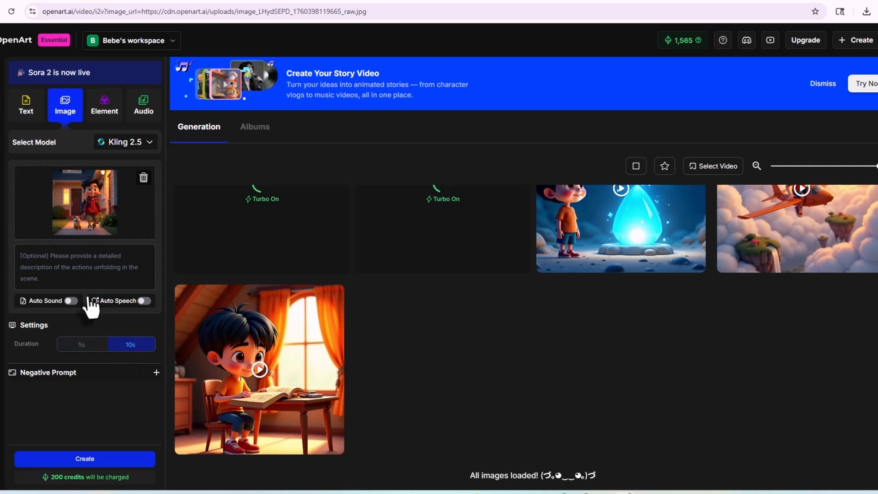
left_click(91, 462)
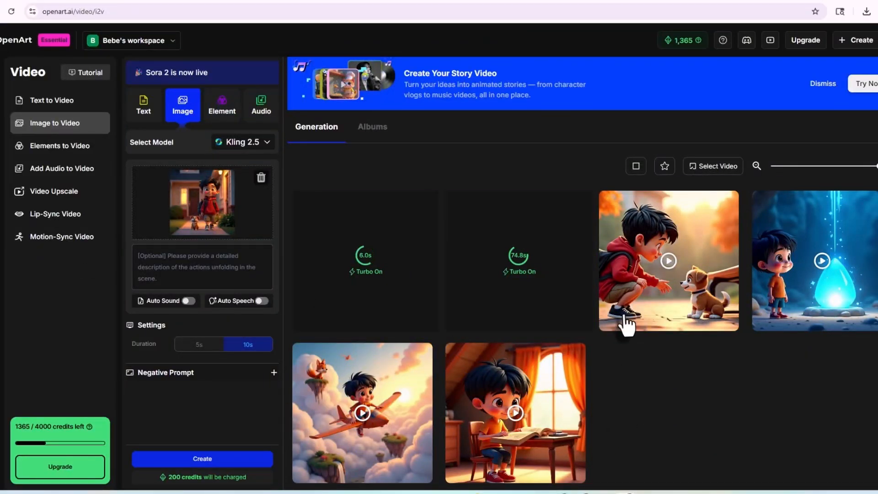
Step: Preview the video of Tumur and the puppy by the bench, and download the video of Tumur walking the leashed puppy
left_click(645, 201)
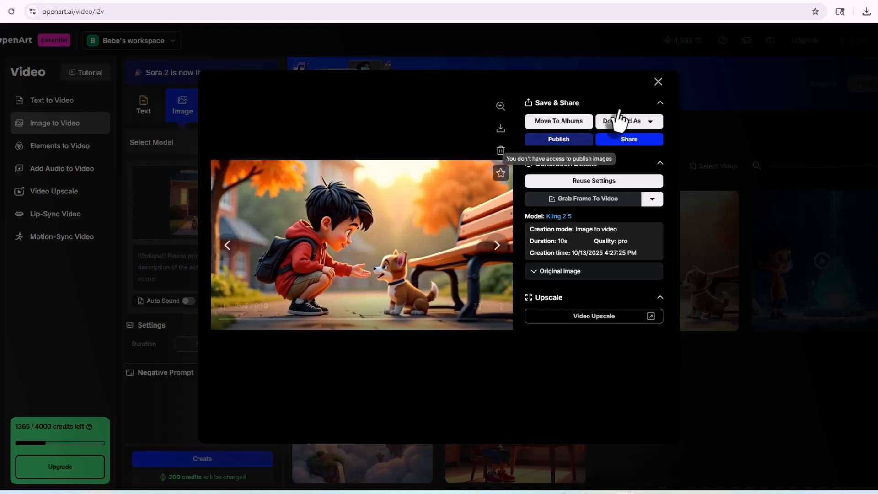
left_click(658, 82)
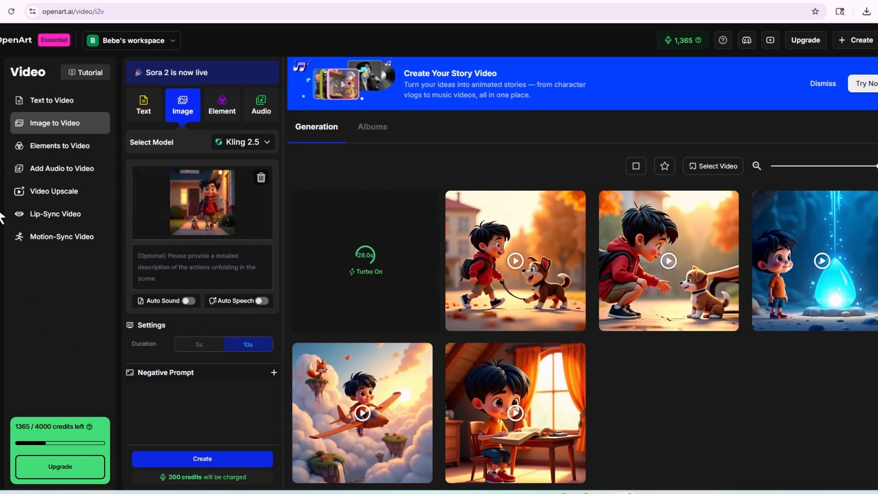
left_click(511, 221)
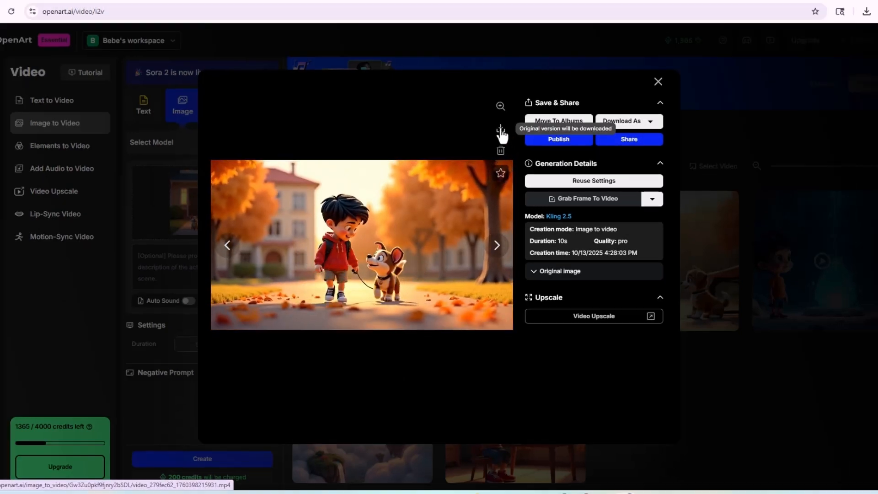
left_click(501, 132)
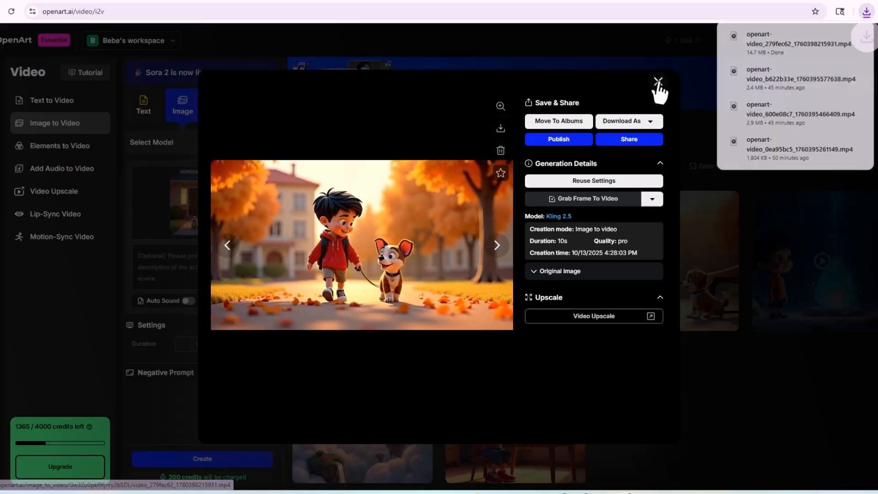
left_click(658, 81)
Step: Download the bench video and the evening walking-home video, closing each preview
left_click(626, 218)
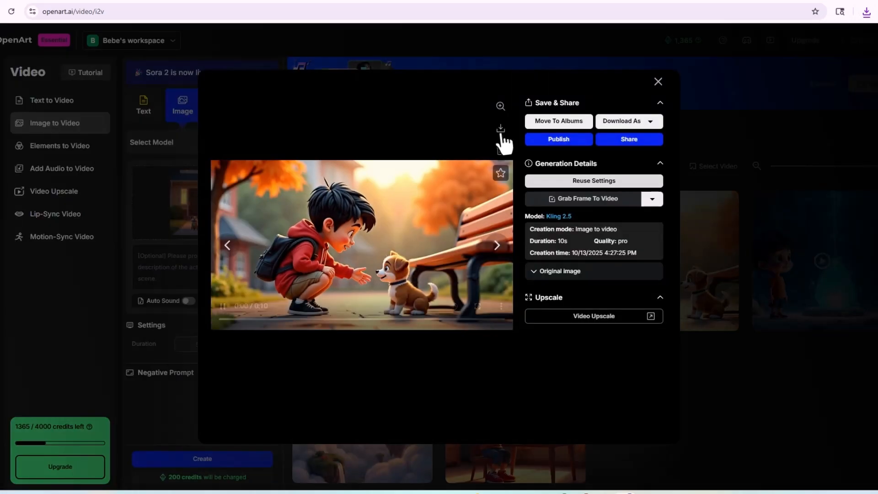
left_click(658, 82)
left_click(349, 232)
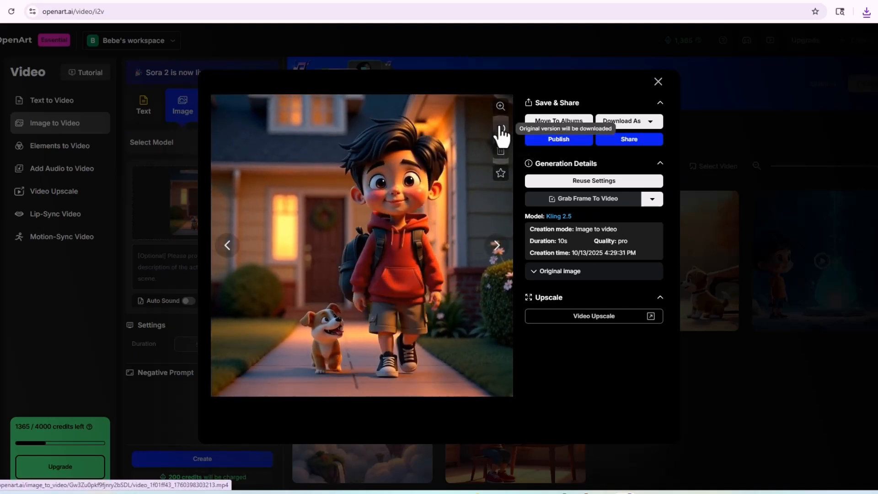
left_click(658, 81)
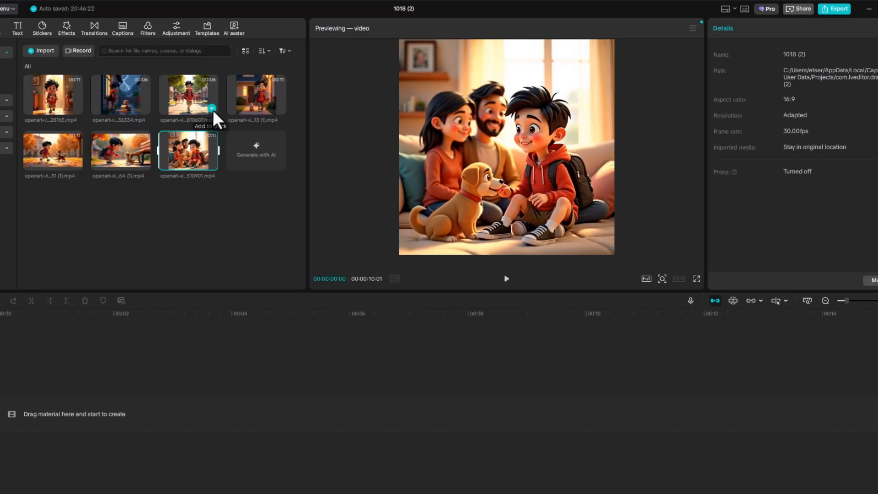
Step: In CapCut, add the story clips to the timeline in order: street, bench, autumn walk, stormy night, evening house, doorway, and family on the sofa
left_click(212, 108)
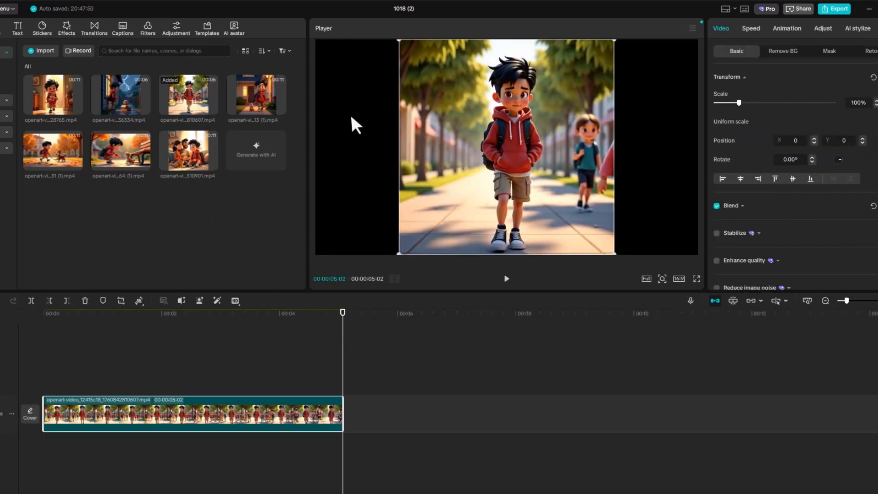
left_click(144, 164)
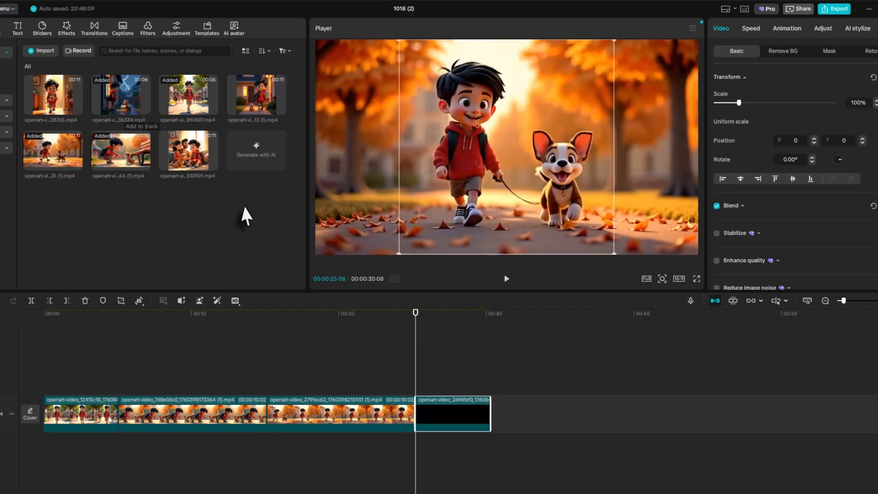
left_click(279, 108)
left_click(76, 108)
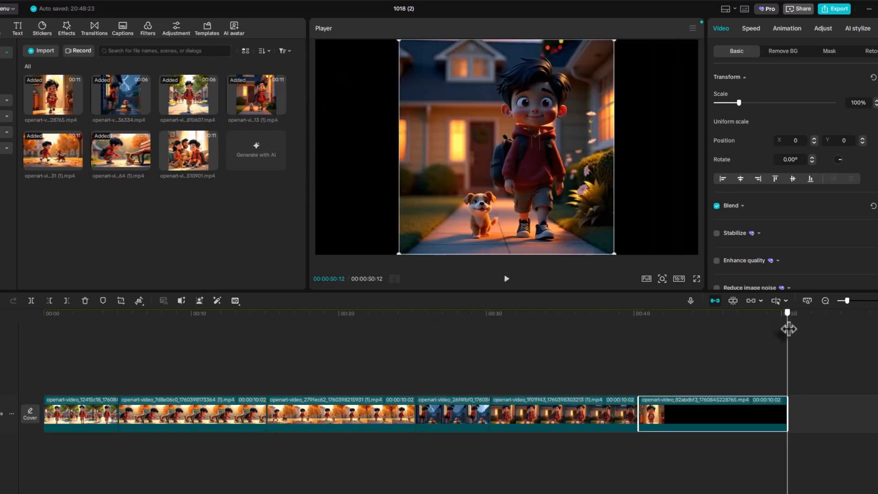
left_click(211, 163)
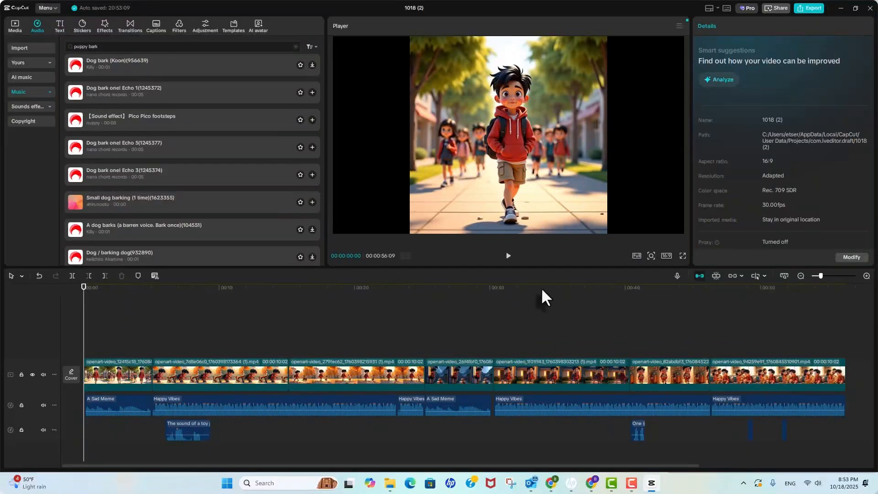
Step: Open the export settings for the edited story video
left_click(805, 9)
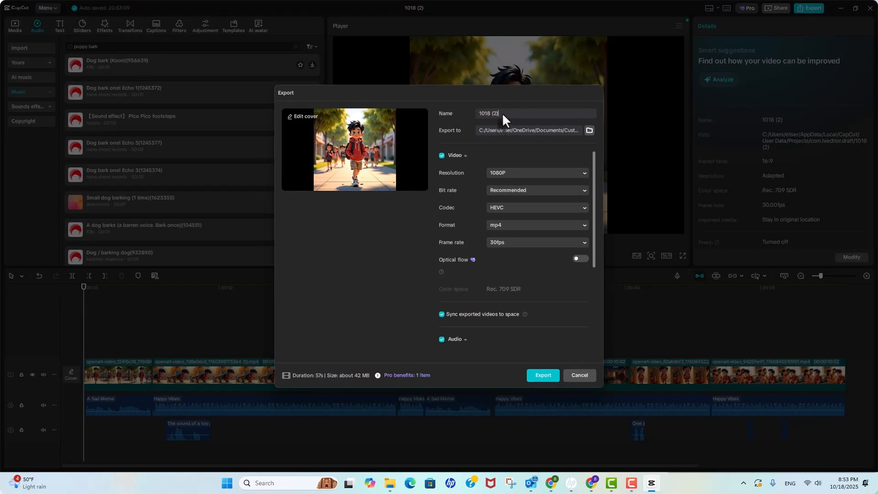